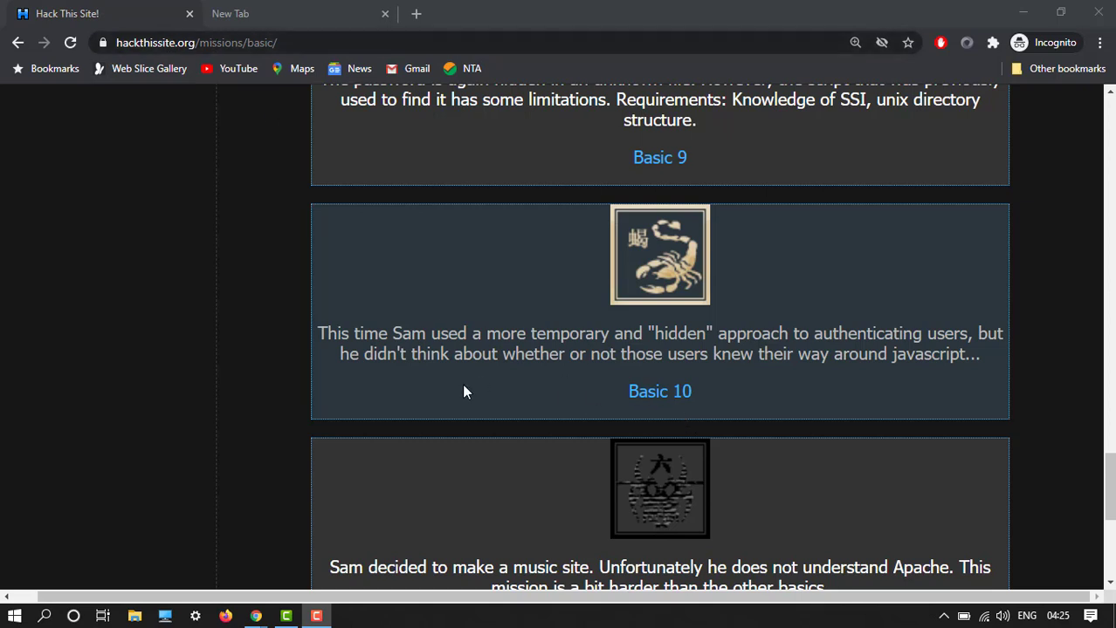
# Open the Basic 10 mission and submit the guess password 'abc', which returns 'not authorized'
pyautogui.click(633, 400)
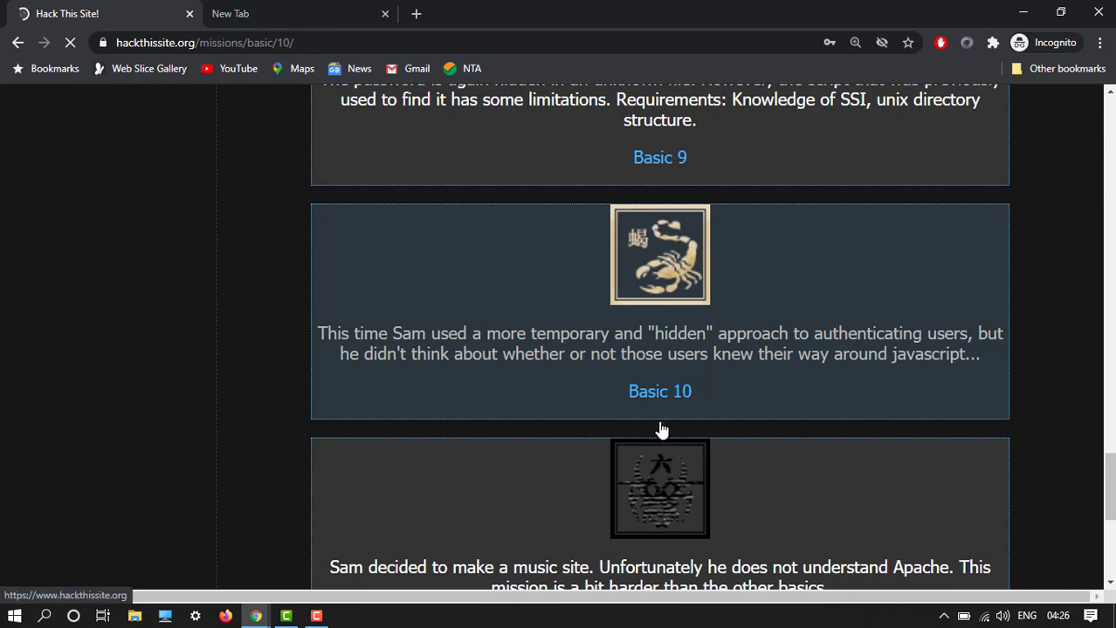
pyautogui.scroll(-1, 672, 541)
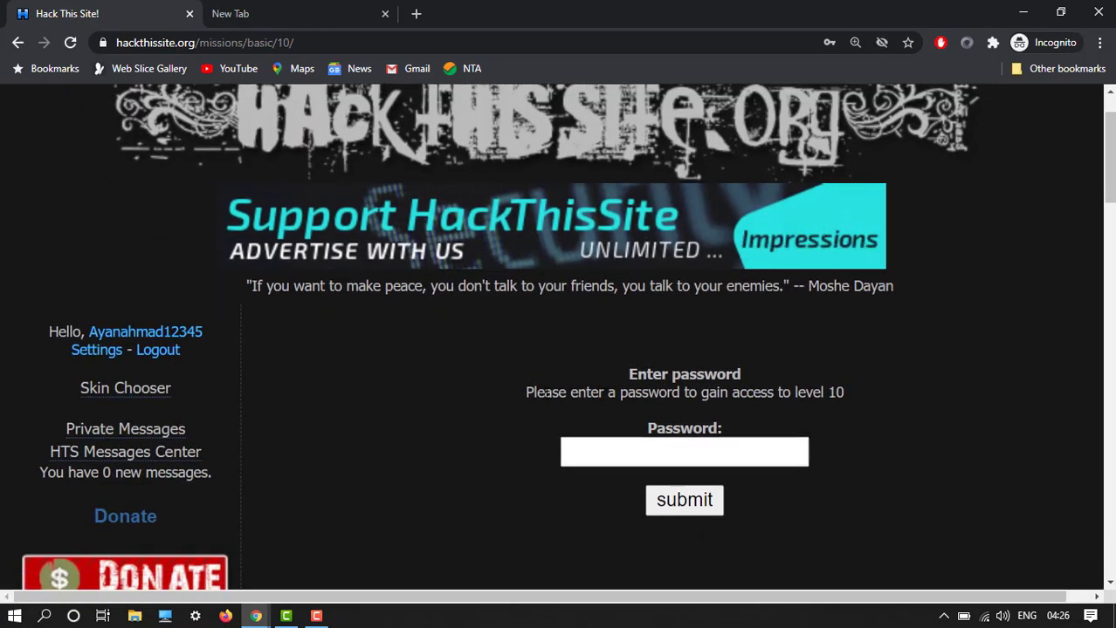
pyautogui.click(661, 456)
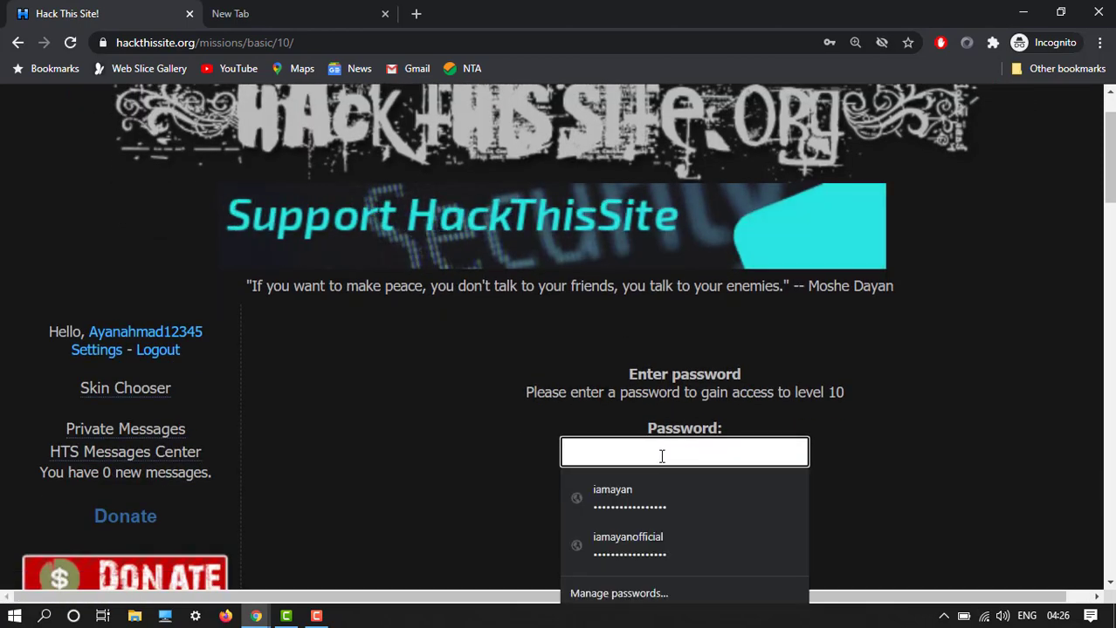
pyautogui.write('abc')
pyautogui.click(712, 505)
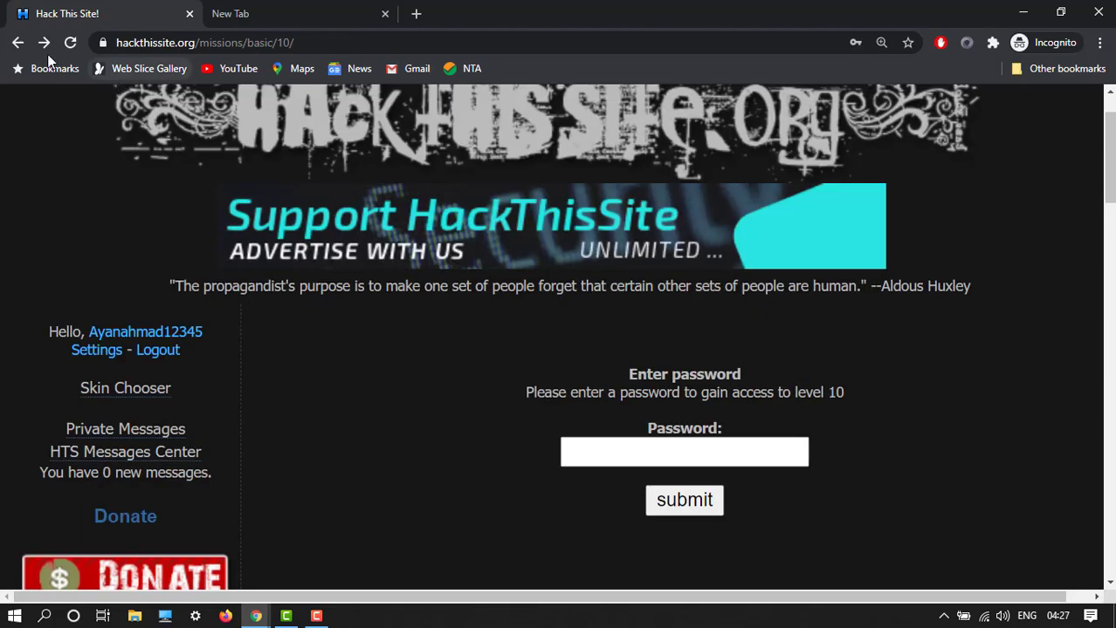
# Search Google for 'cookie command' in a new tab and open MDN's Document.cookie page
pyautogui.click(348, 10)
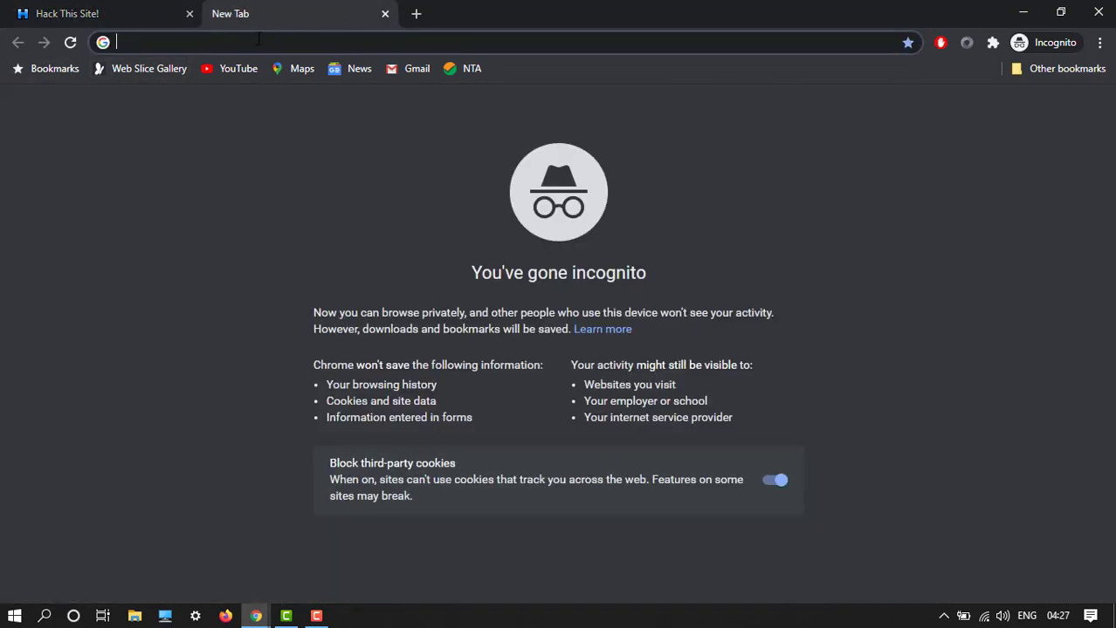
pyautogui.write('cook')
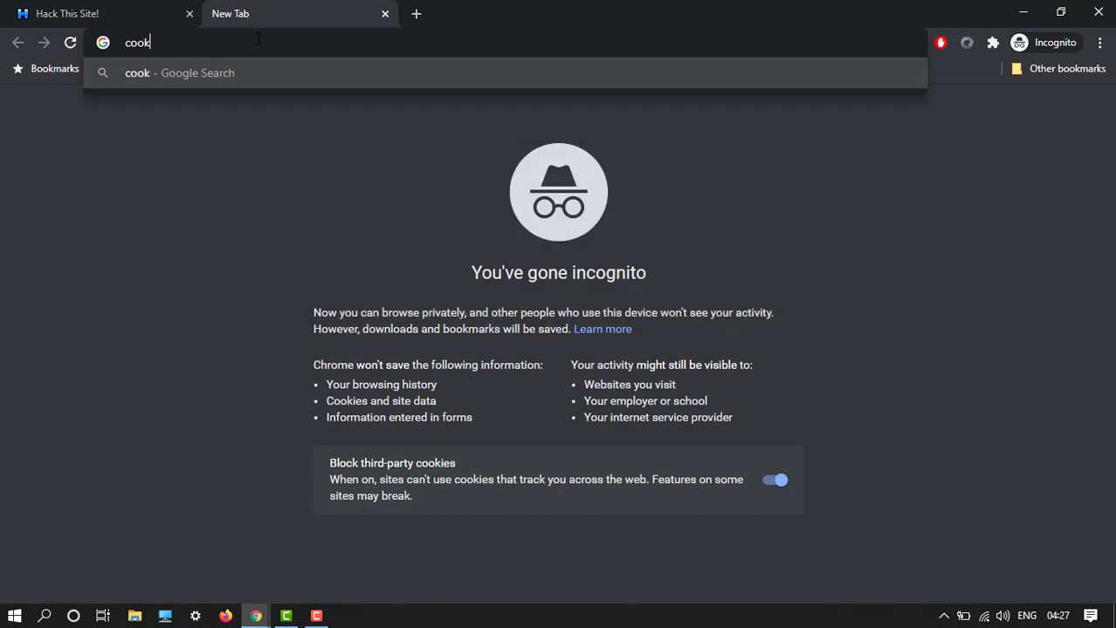
pyautogui.write('ie comma')
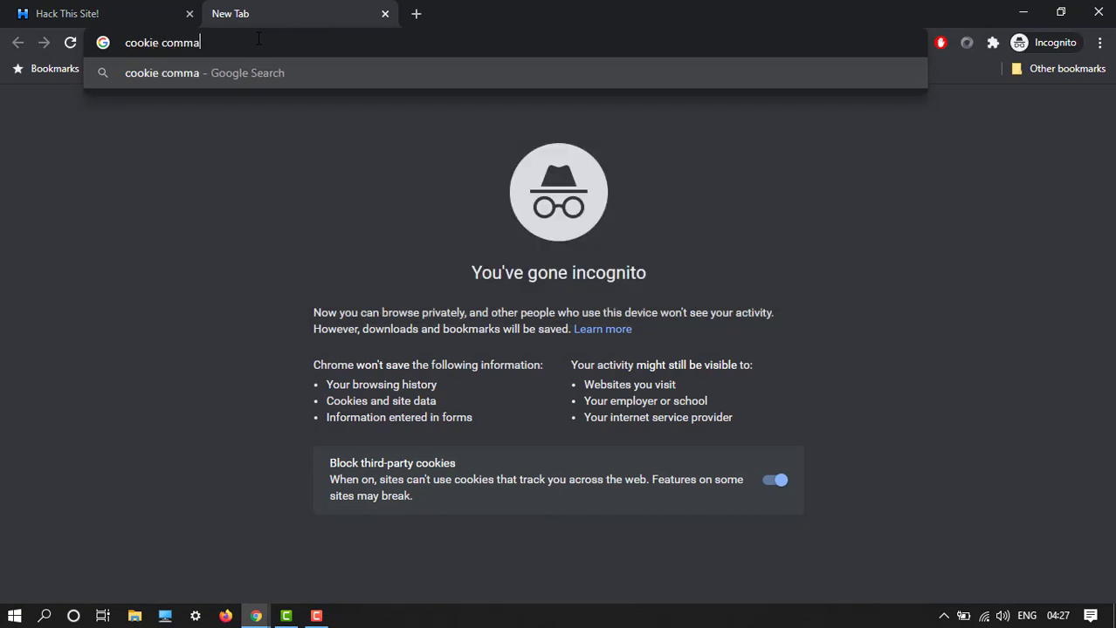
pyautogui.write('nd')
pyautogui.press('Return')
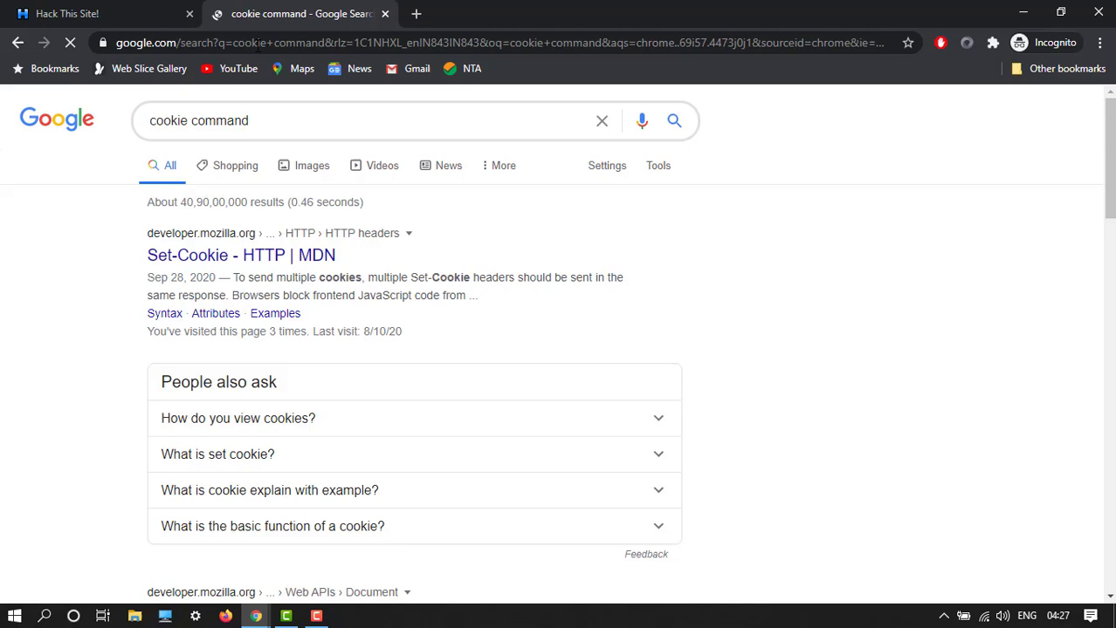
pyautogui.scroll(-2, 221, 310)
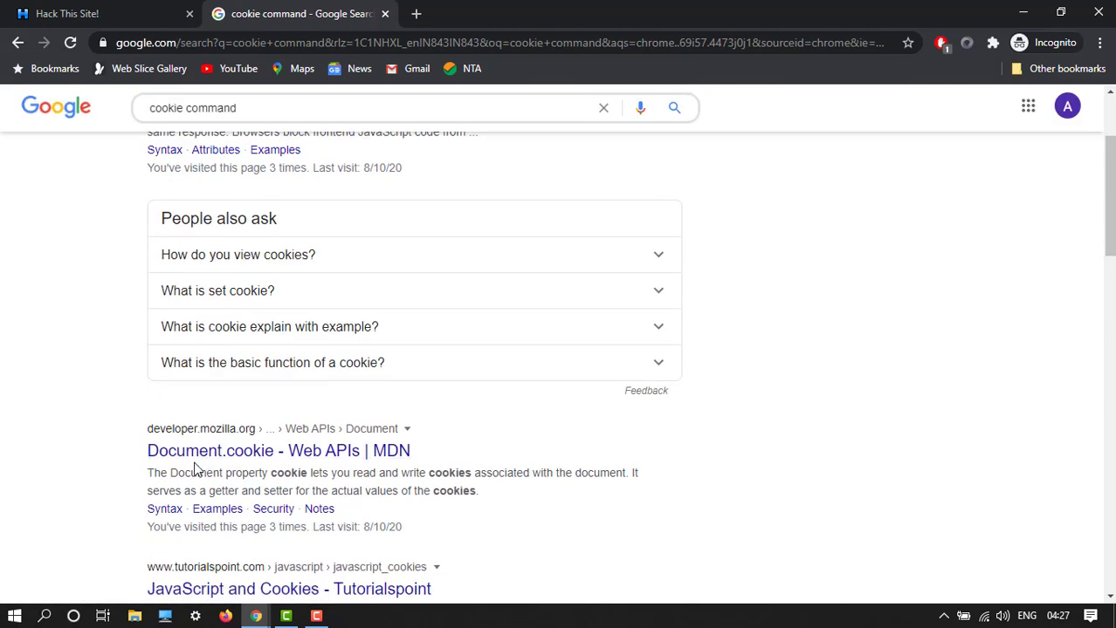
pyautogui.click(161, 451)
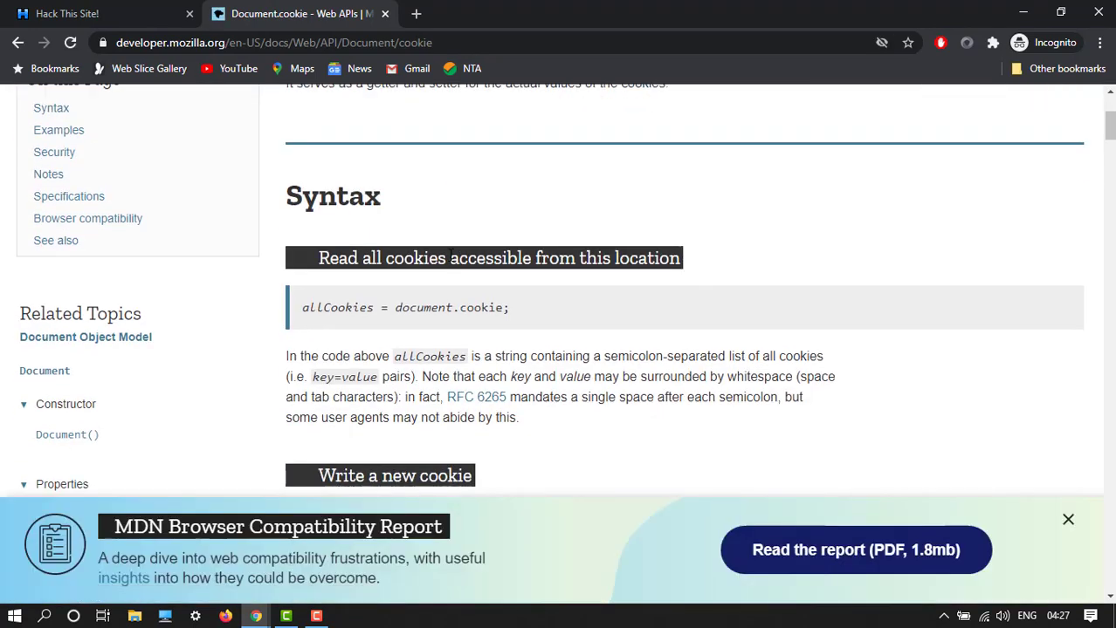
pyautogui.scroll(-3, 431, 271)
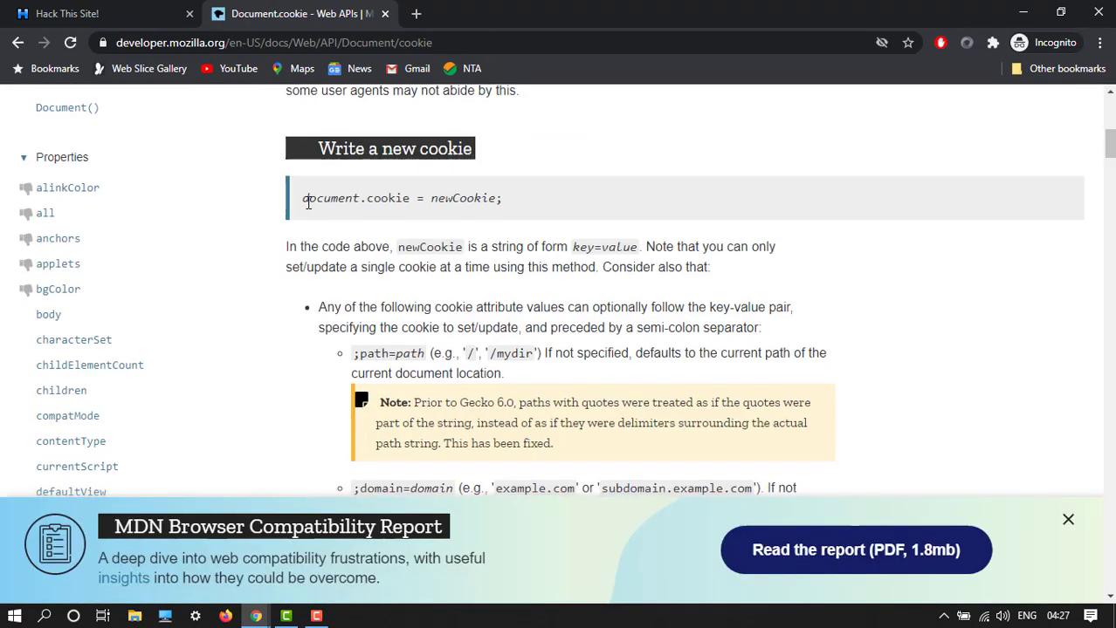
# Copy the document.cookie code text from MDN and return to the Basic 10 tab
pyautogui.moveTo(302, 199); pyautogui.dragTo(413, 199)
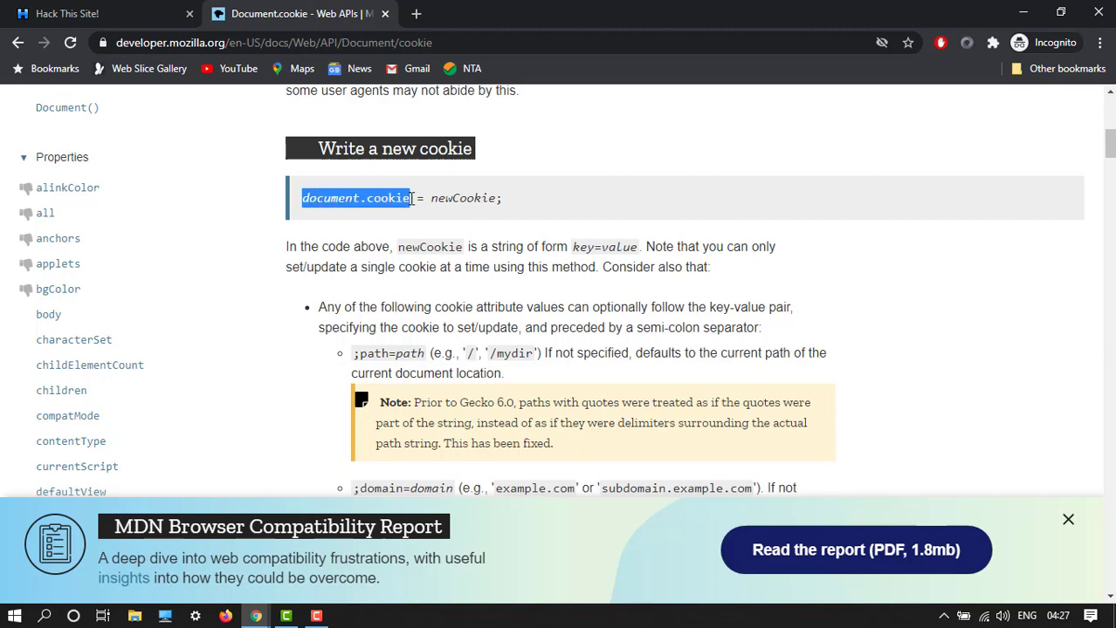
pyautogui.rightClick(389, 201)
pyautogui.click(410, 215)
pyautogui.click(157, 14)
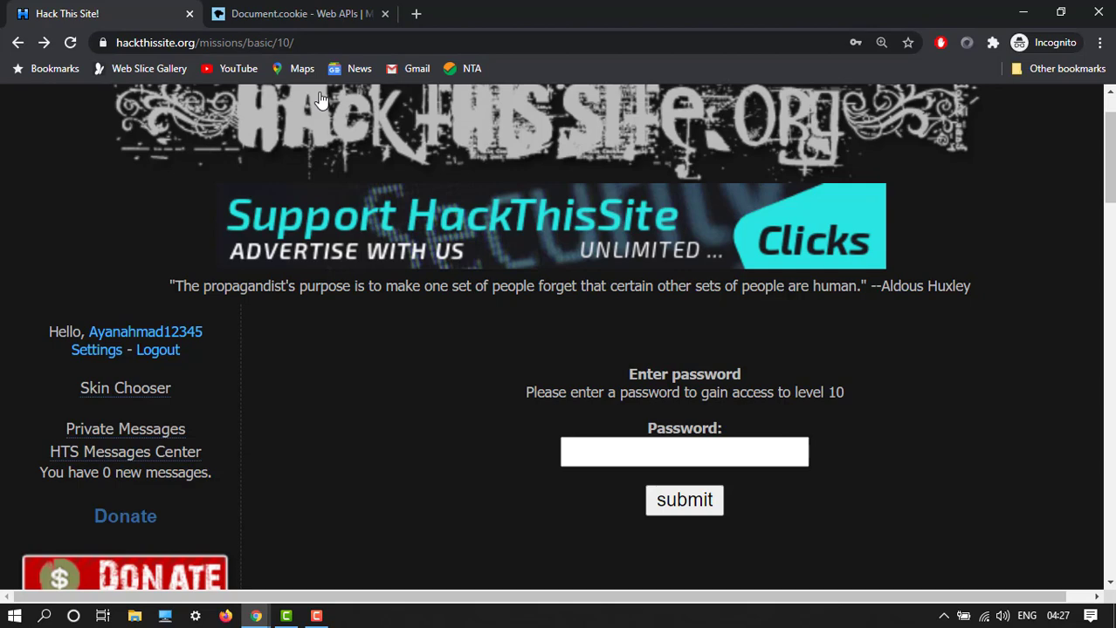
# Run javascript:alert(document.cookie) from the address bar to display the page's cookies
pyautogui.click(174, 42)
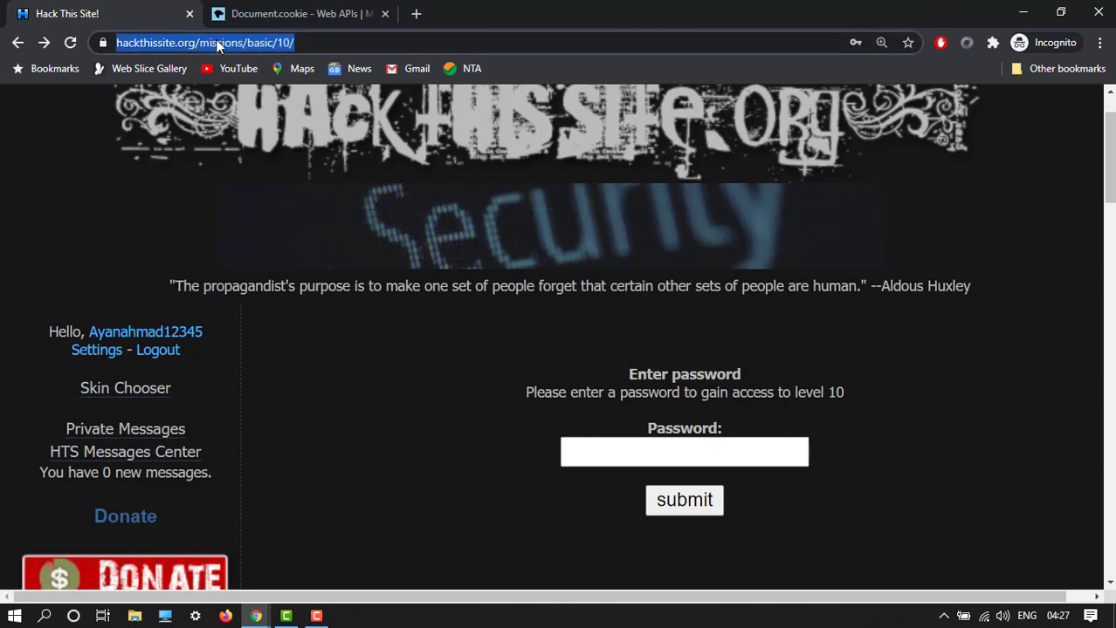
pyautogui.write('java')
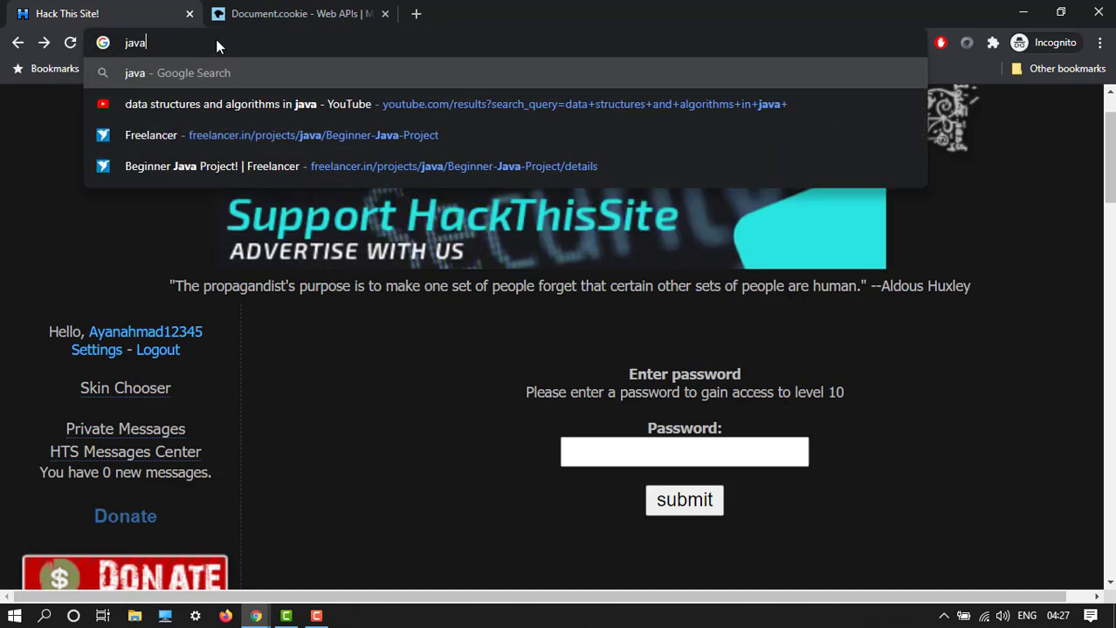
pyautogui.write('sc')
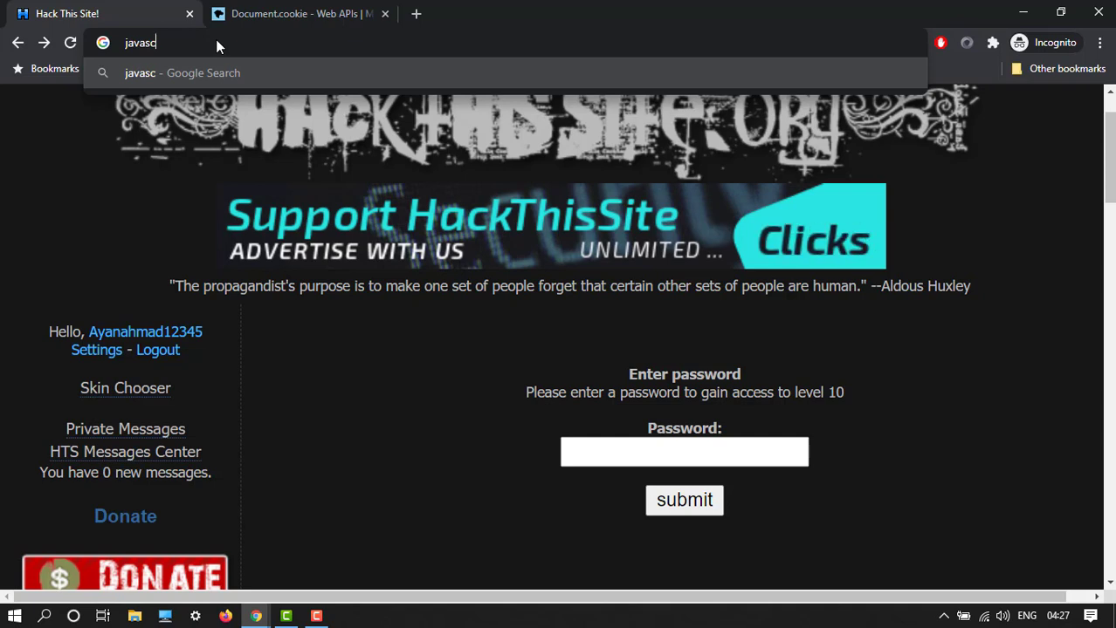
pyautogui.write('ript')
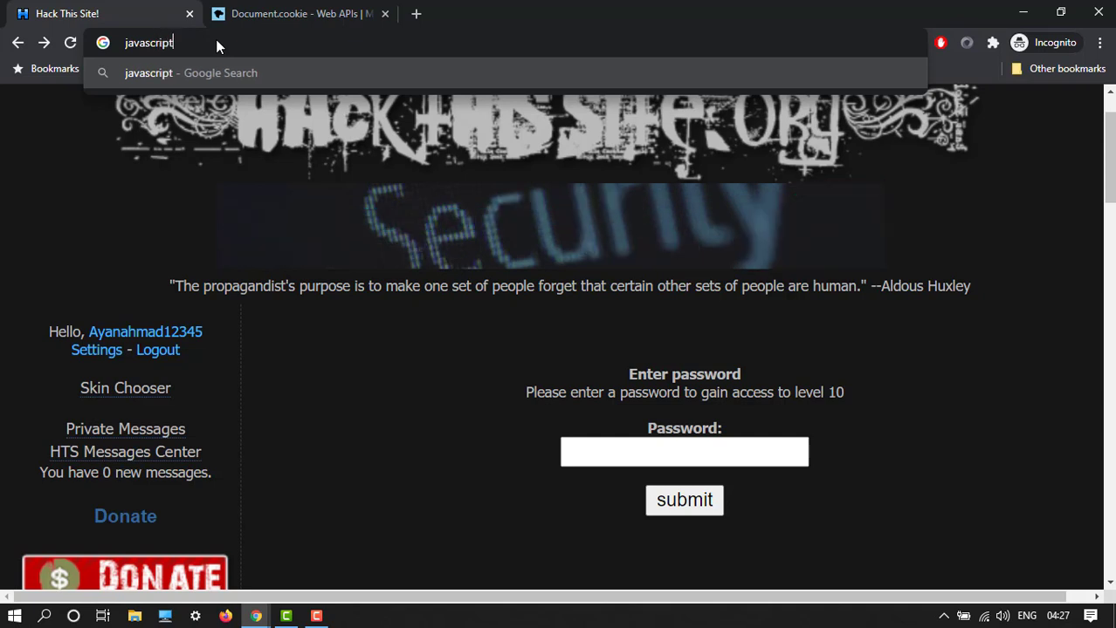
pyautogui.write(':ale')
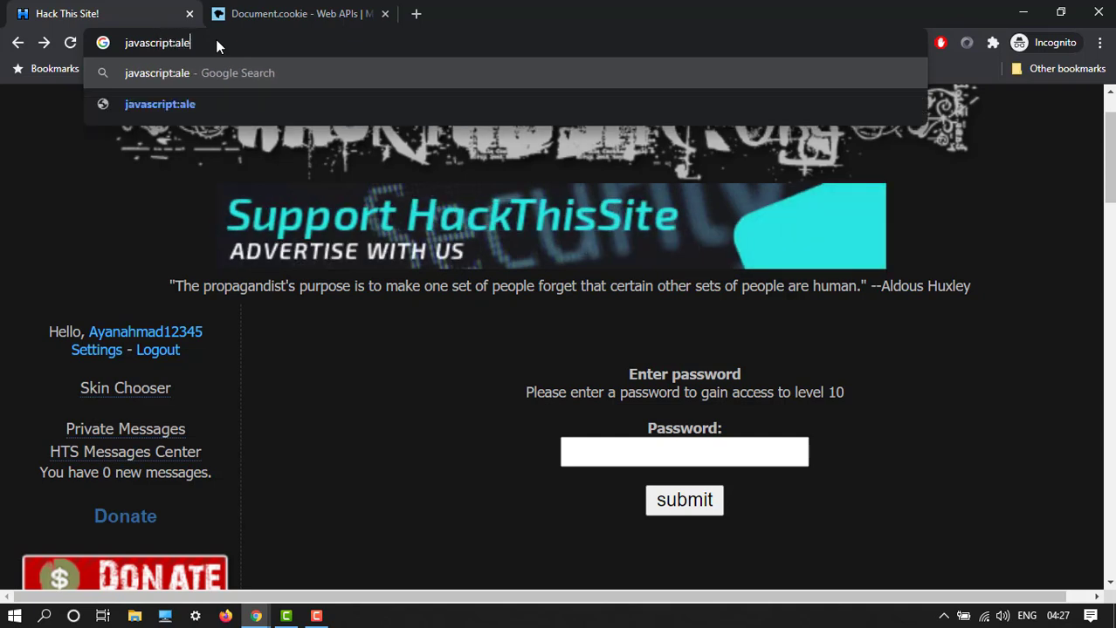
pyautogui.write('rt()')
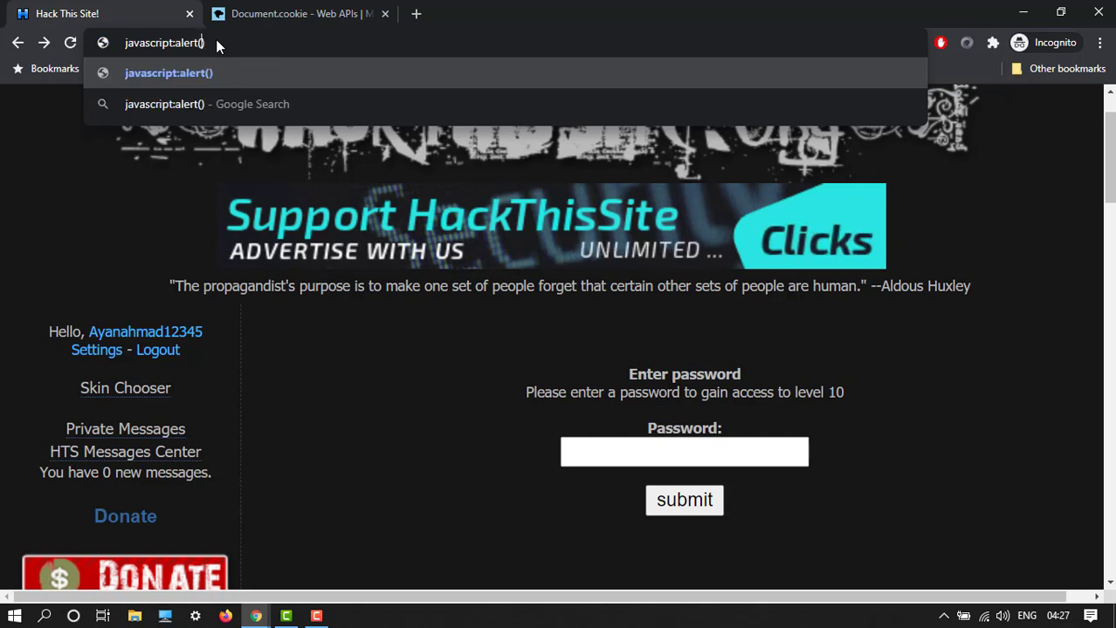
pyautogui.write('document.cookie')
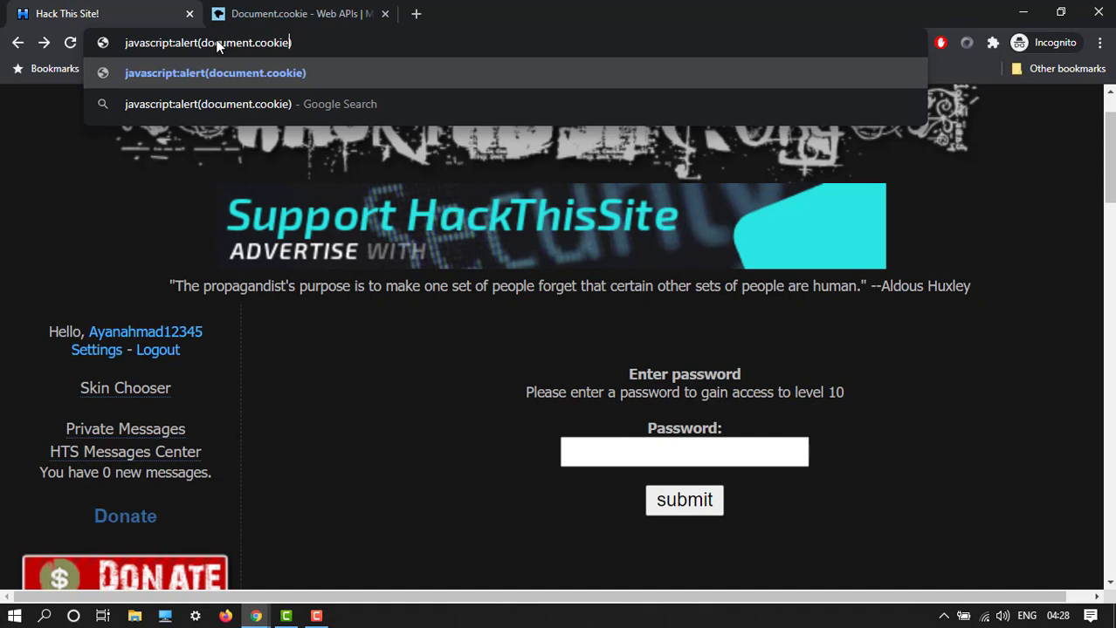
pyautogui.press('End')
pyautogui.press('Return')
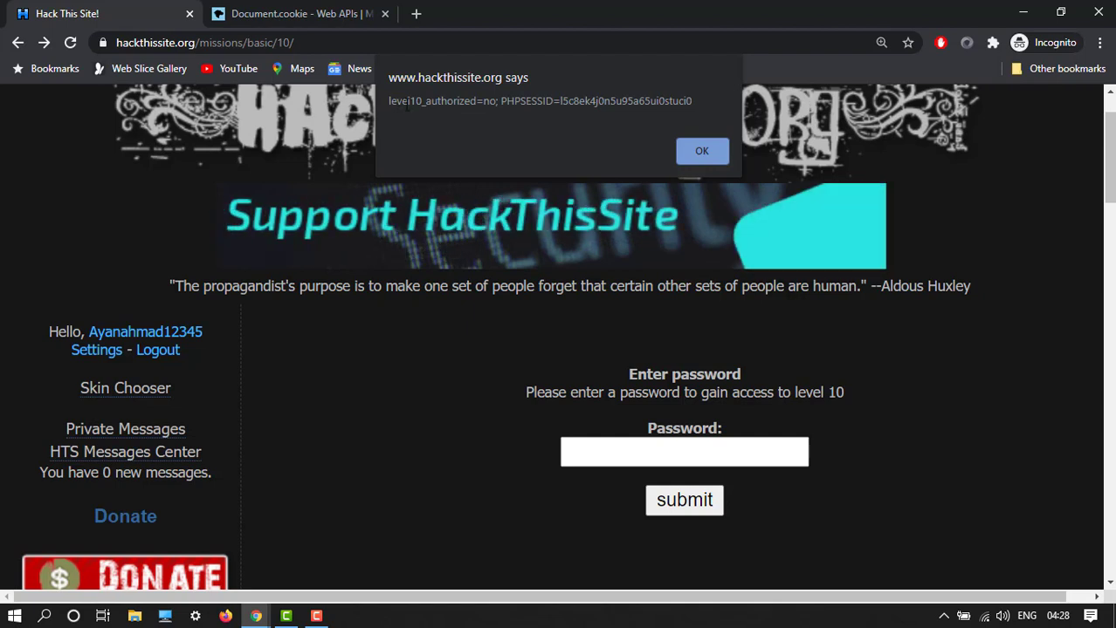
# Copy the level10_authorized=no text from the cookie alert and dismiss it
pyautogui.moveTo(387, 103); pyautogui.dragTo(496, 103)
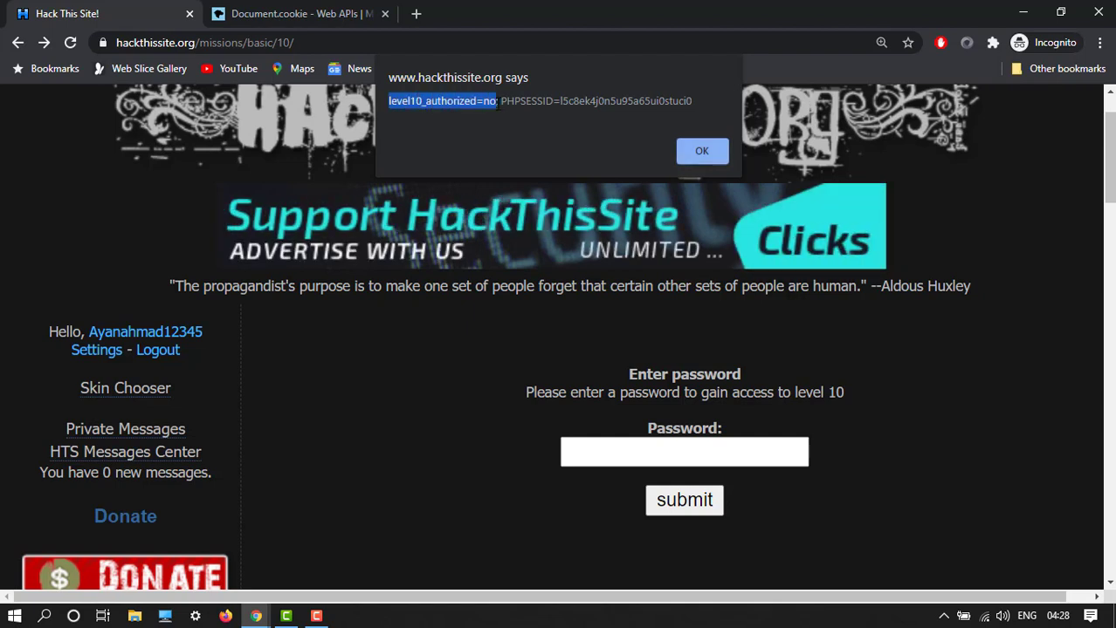
pyautogui.rightClick(494, 102)
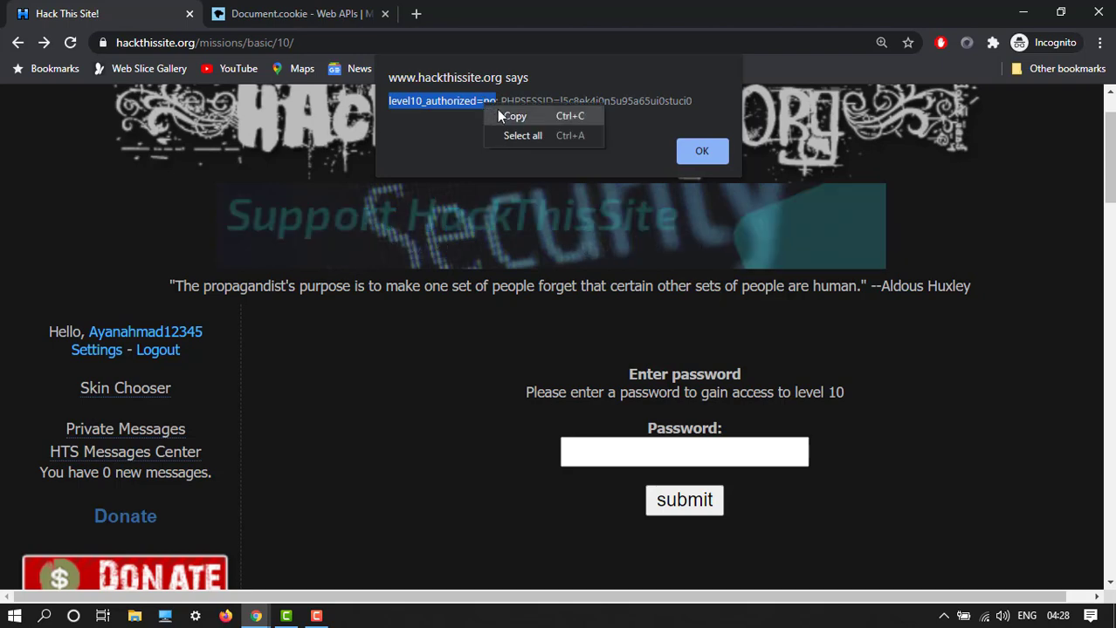
pyautogui.click(513, 114)
pyautogui.click(681, 154)
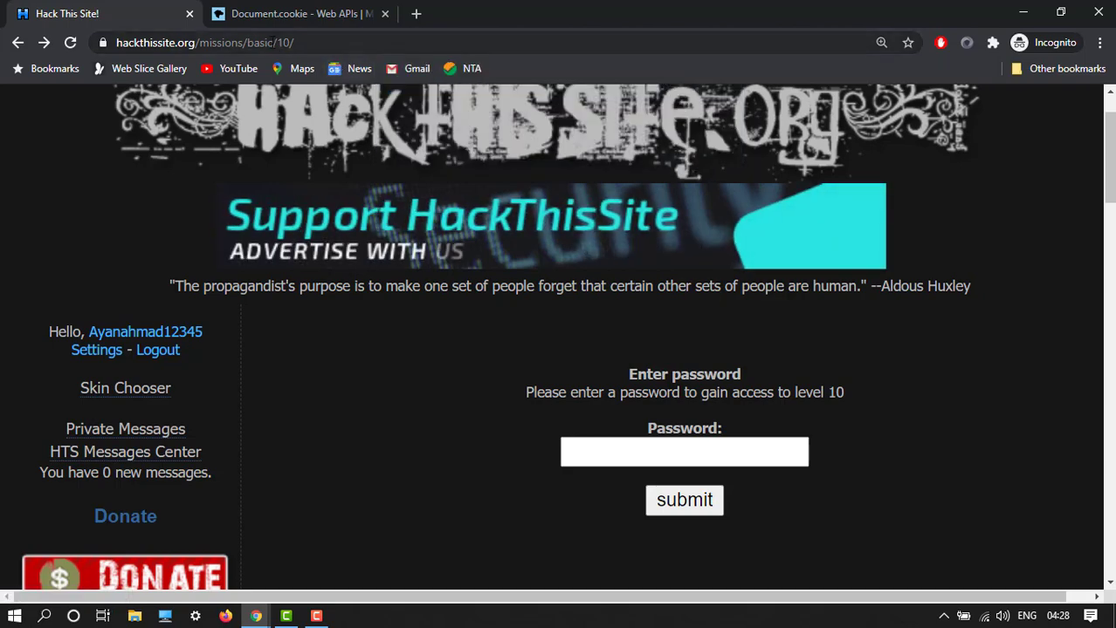
# Run javascript:alert(document.cookie="level10_authorized=yes") from the address bar to set the cookie
pyautogui.click(267, 42)
pyautogui.press('BackSpace')
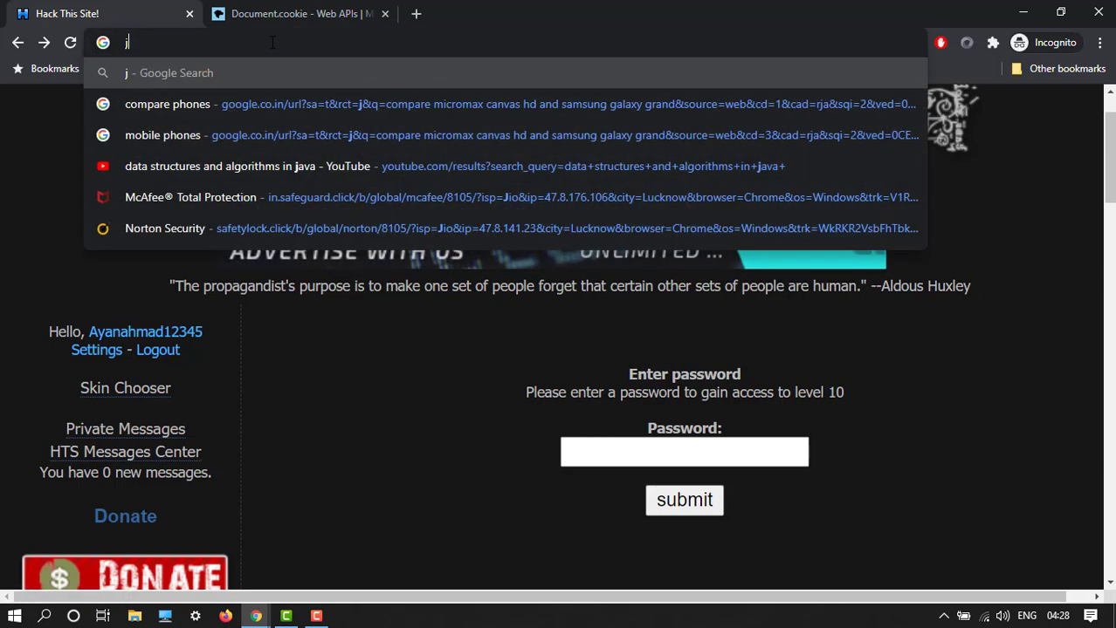
pyautogui.write('javascrip')
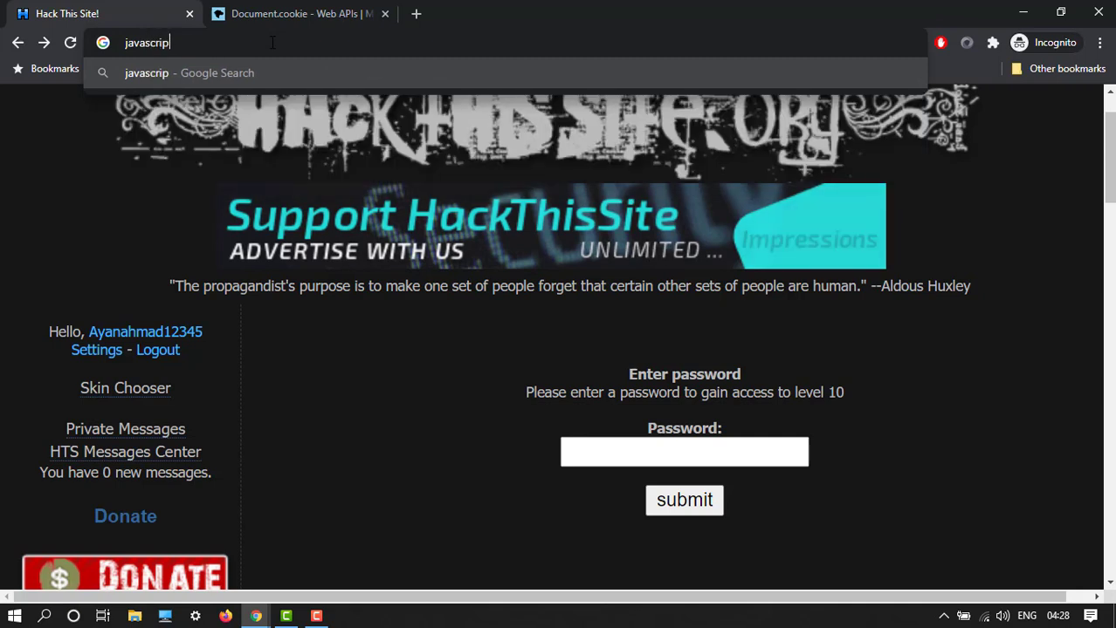
pyautogui.write('t:')
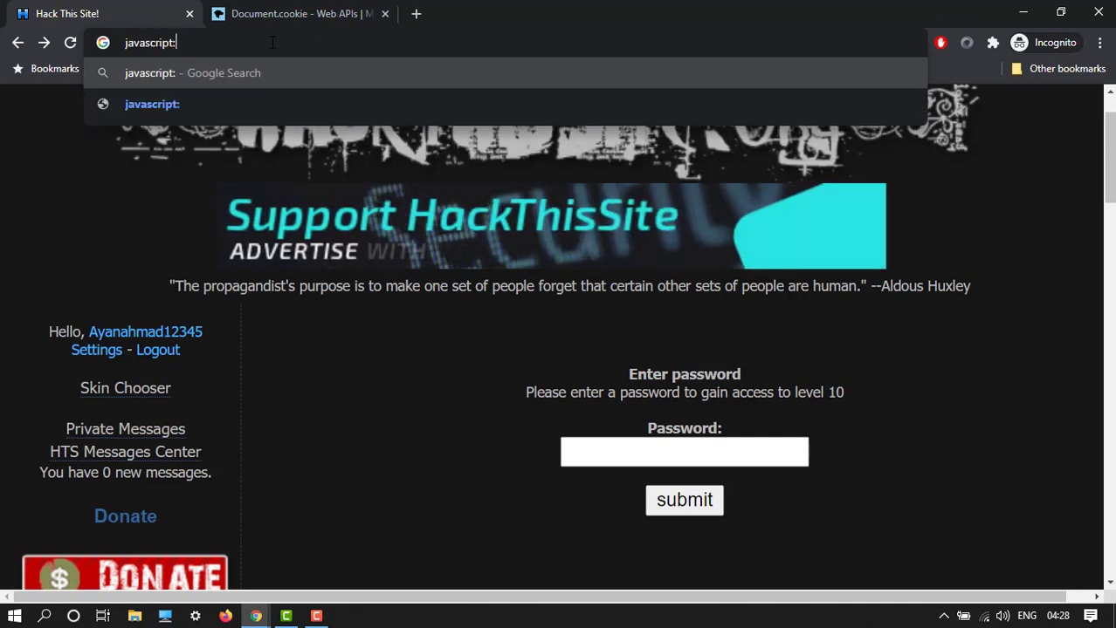
pyautogui.write('alert')
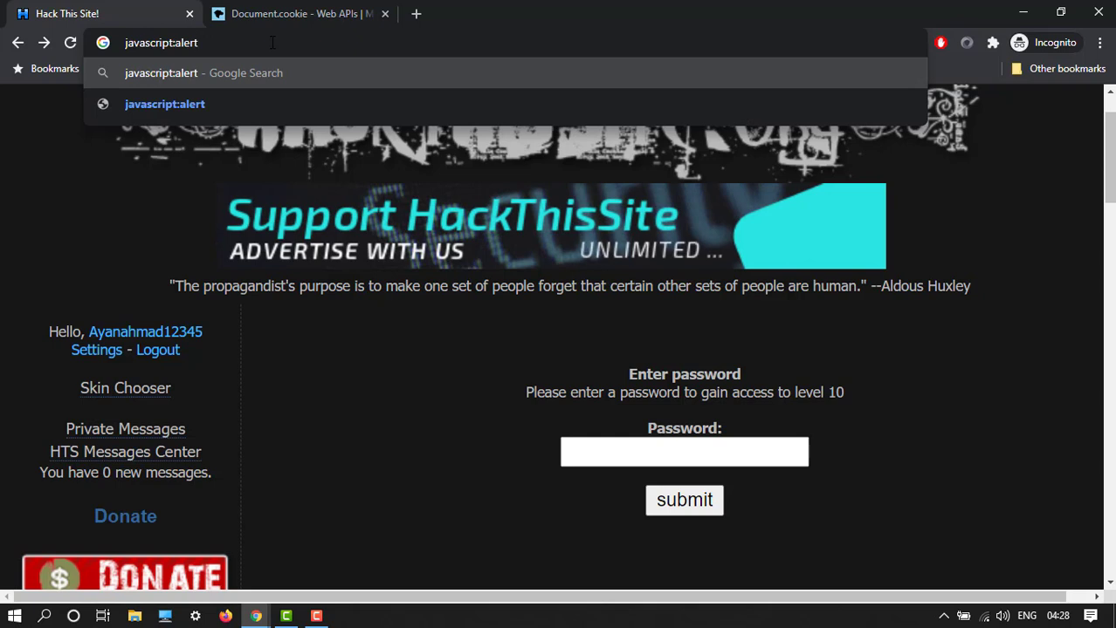
pyautogui.write('()')
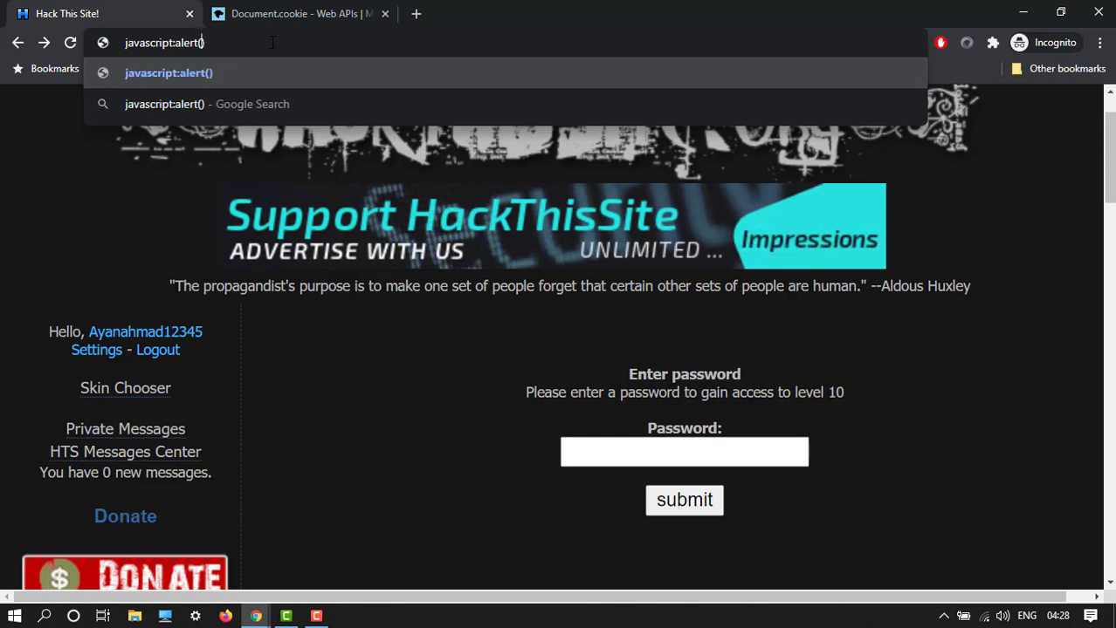
pyautogui.write('docum')
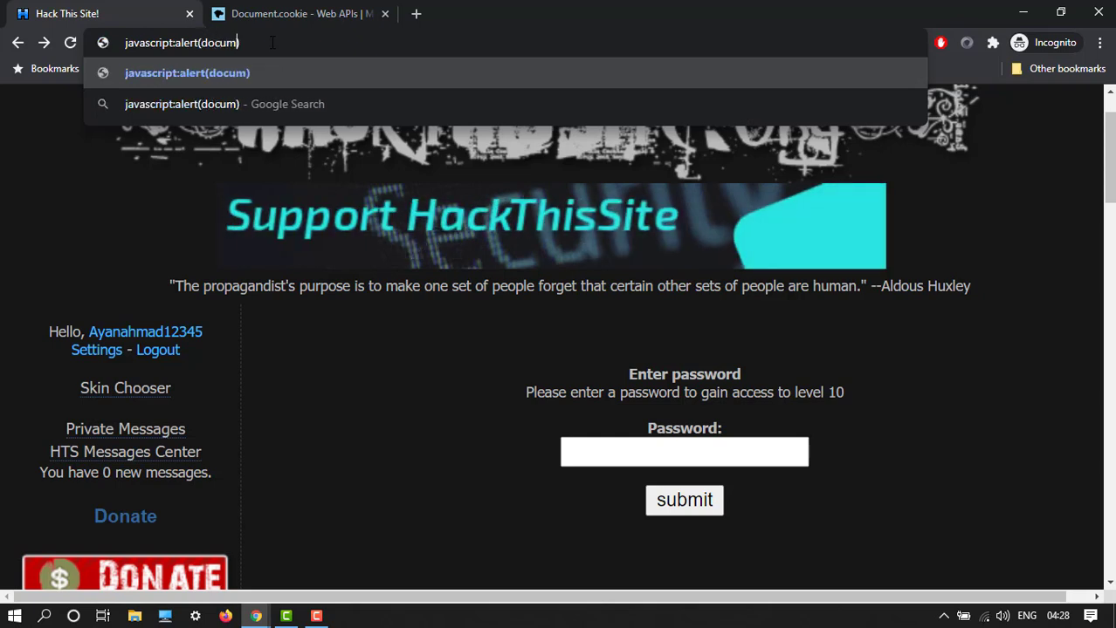
pyautogui.press('BackSpace')
pyautogui.write('ment')
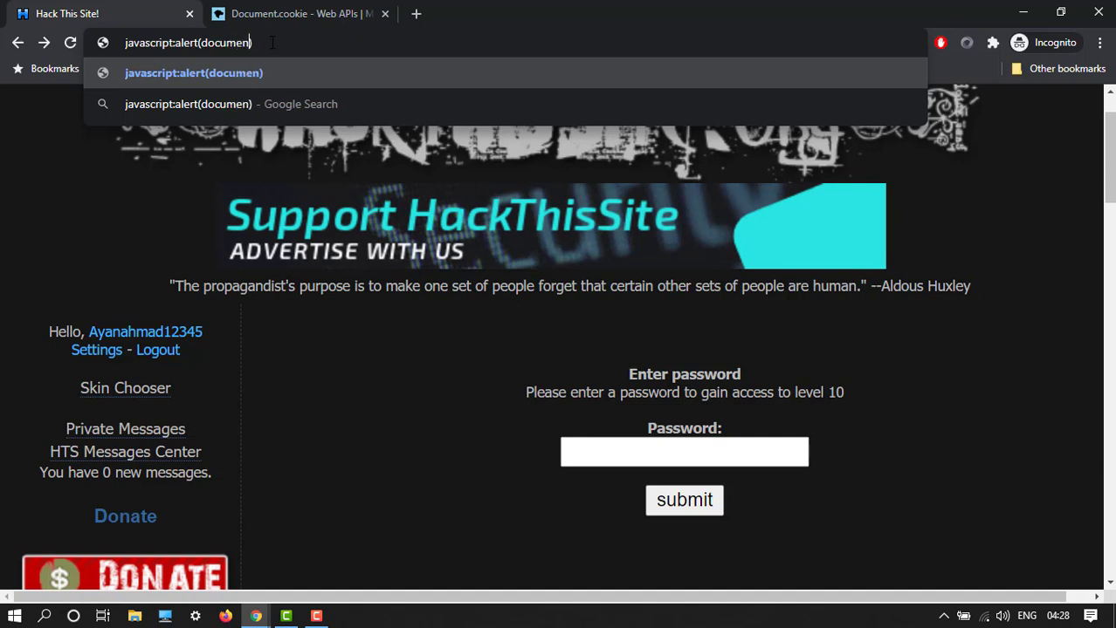
pyautogui.write('.coo')
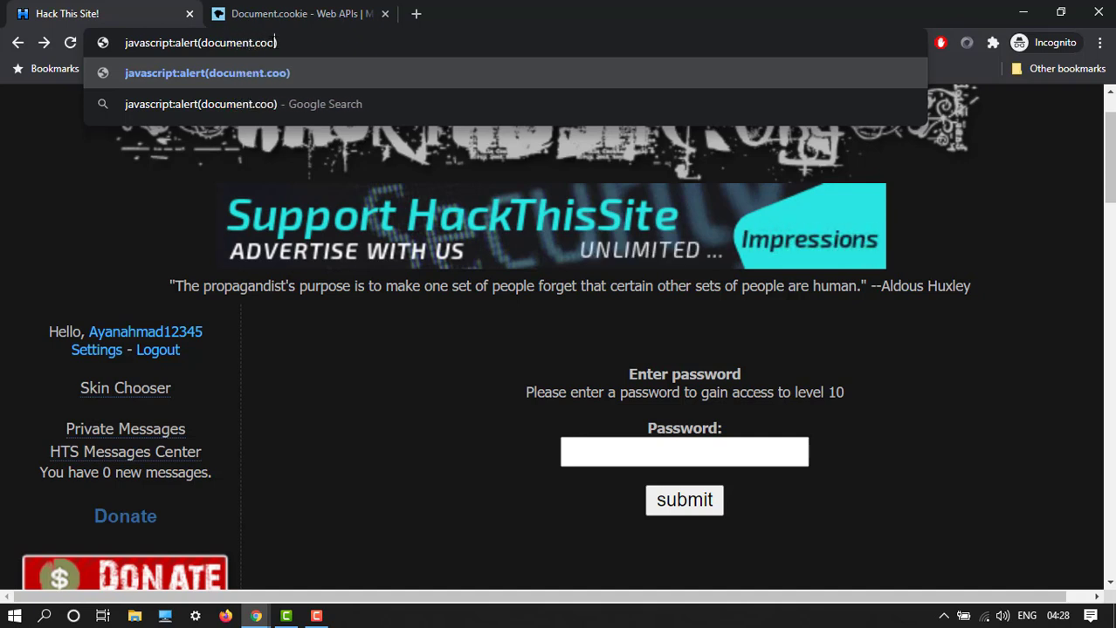
pyautogui.write('kie')
pyautogui.press('BackSpace')
pyautogui.press('BackSpace')
pyautogui.write('ie')
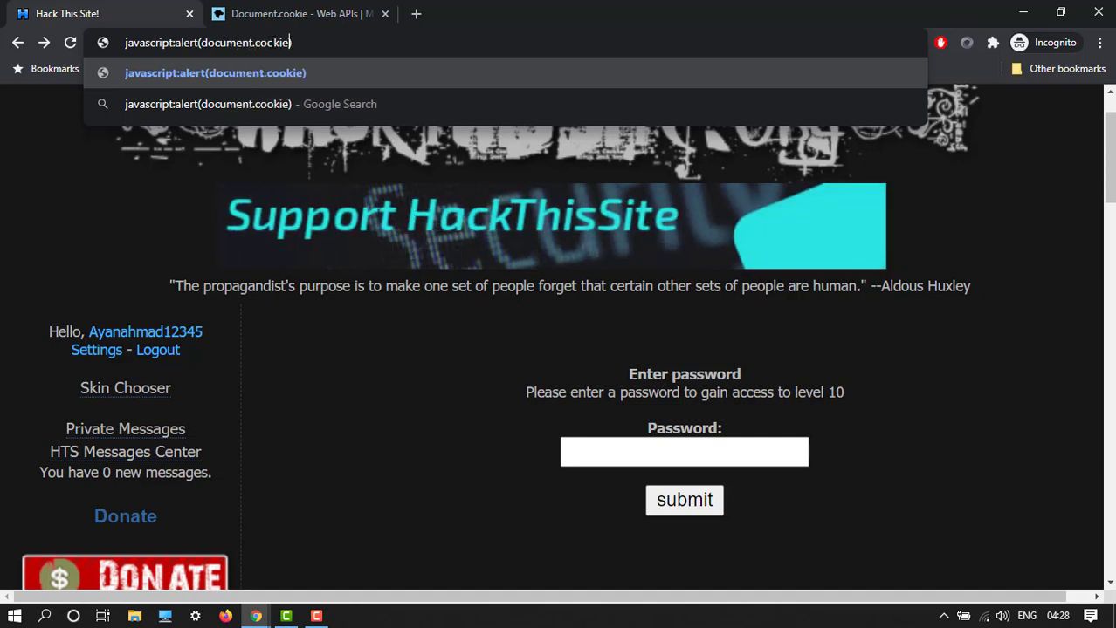
pyautogui.write('="')
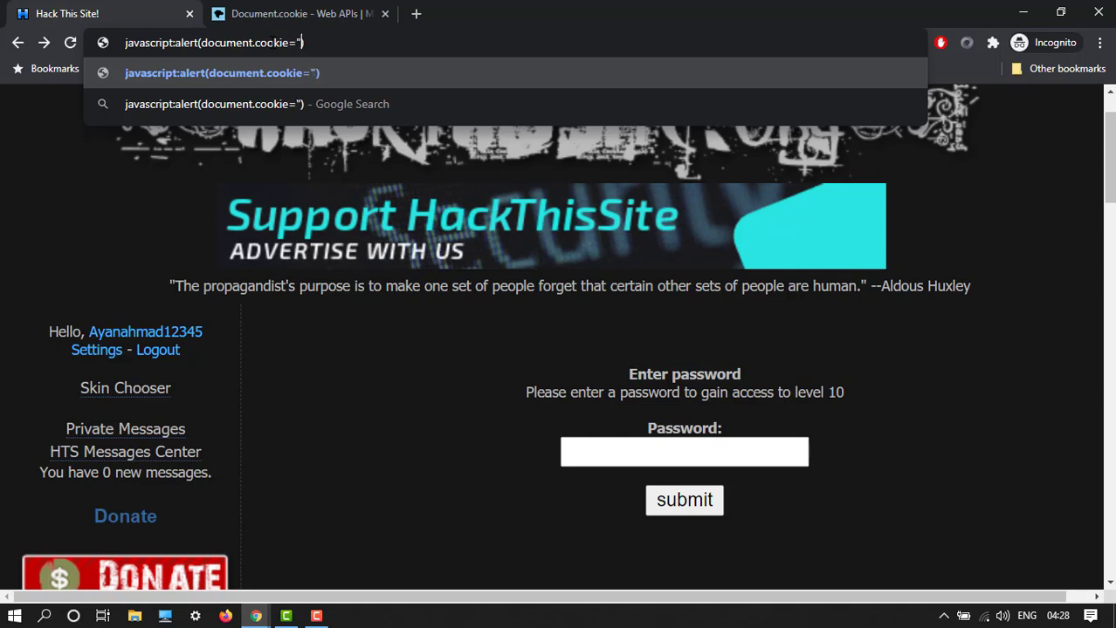
pyautogui.write('"')
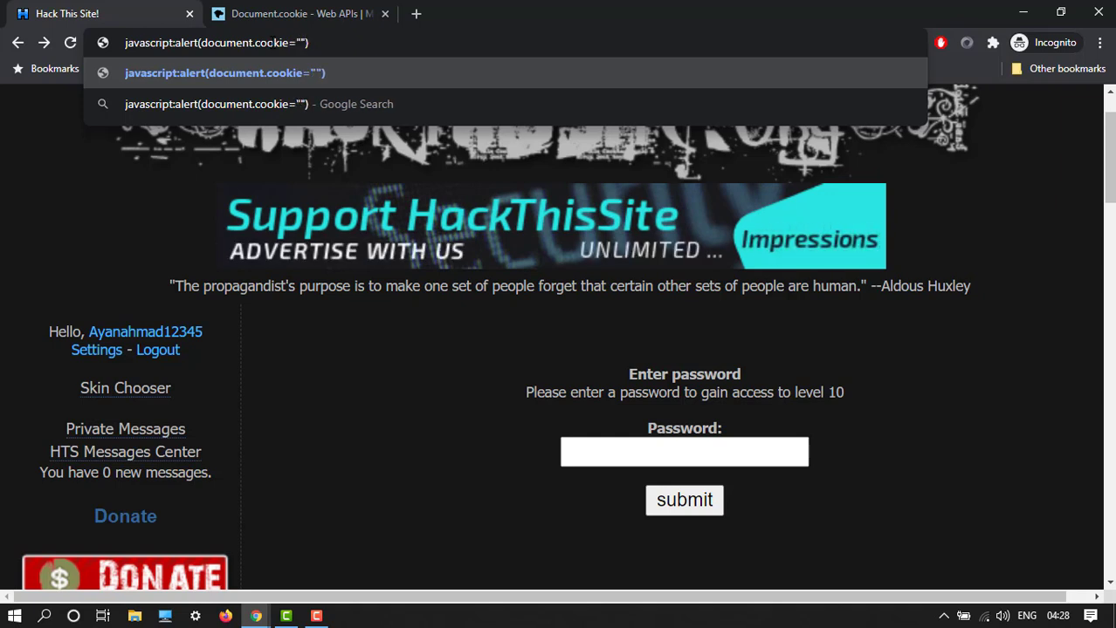
pyautogui.write('level10_authorized=no')
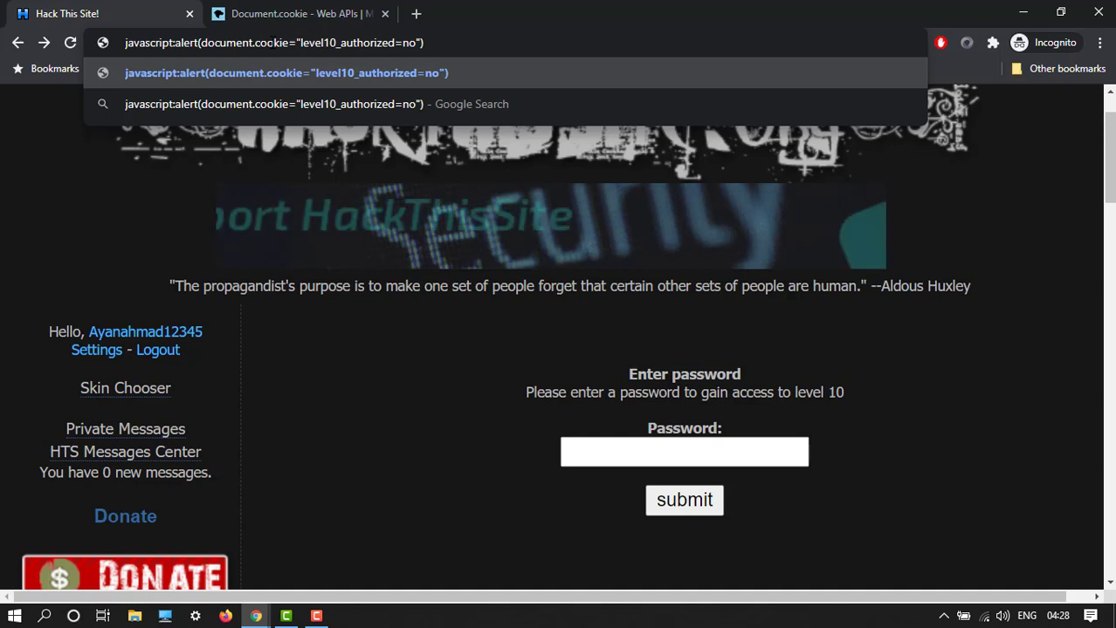
pyautogui.press('BackSpace')
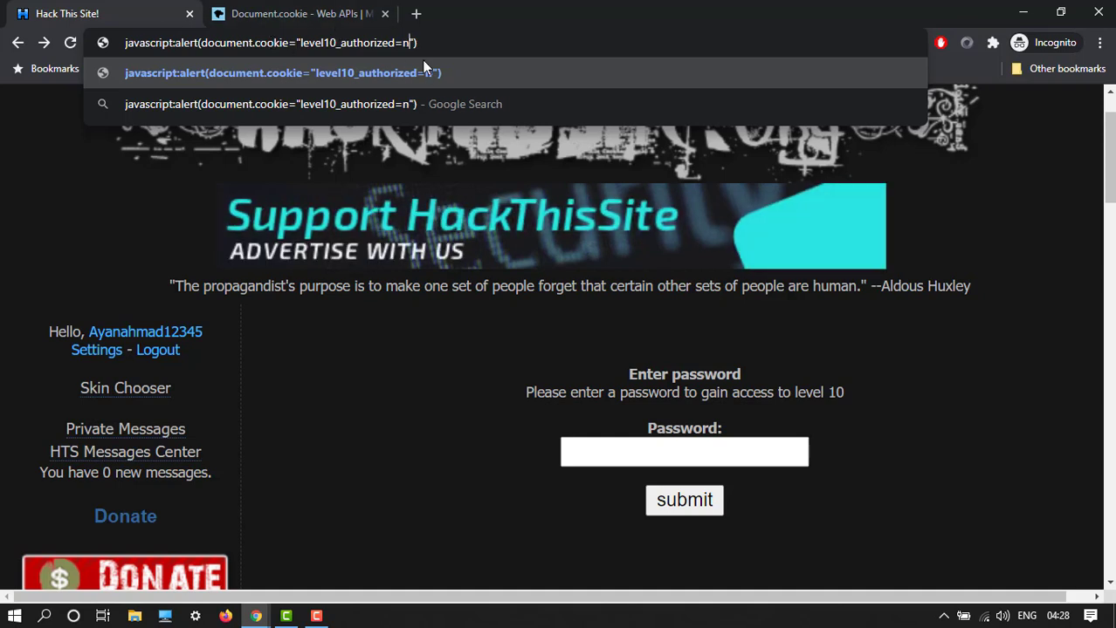
pyautogui.press('BackSpace')
pyautogui.write('yes')
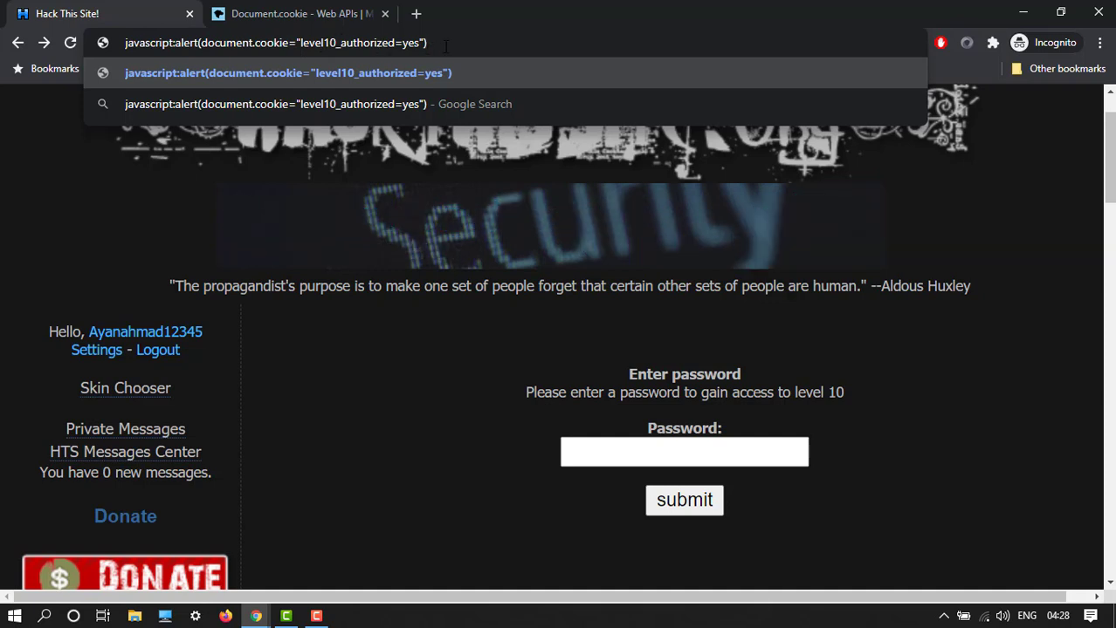
pyautogui.press('Return')
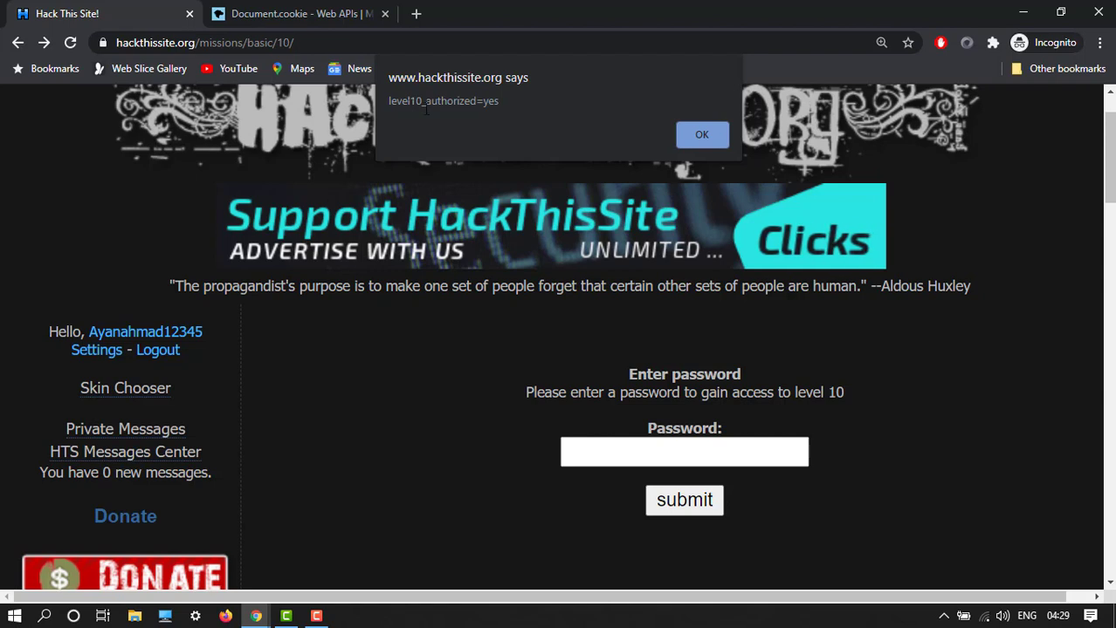
# Dismiss the cookie alert and submit the empty password form to reach the Congratz message
pyautogui.click(682, 143)
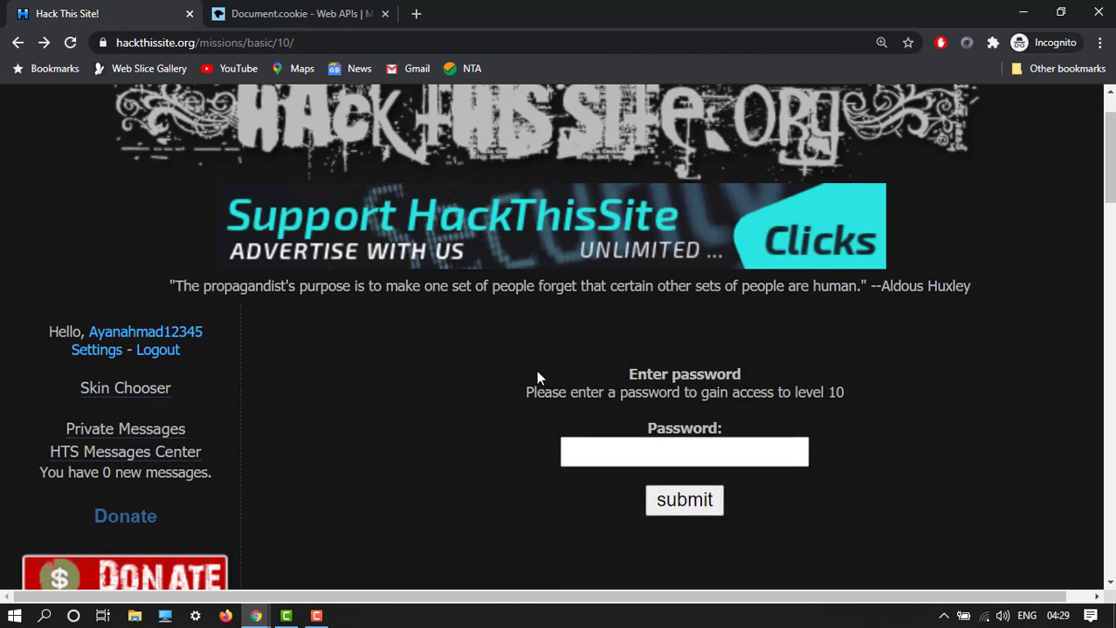
pyautogui.click(709, 511)
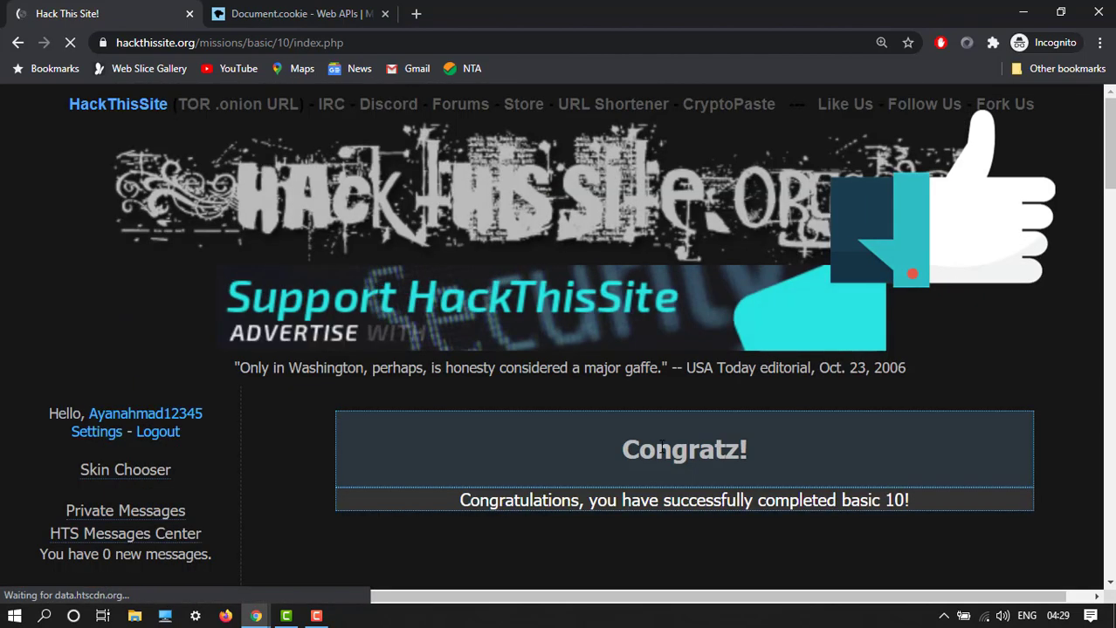
pyautogui.scroll(-2, 658, 421)
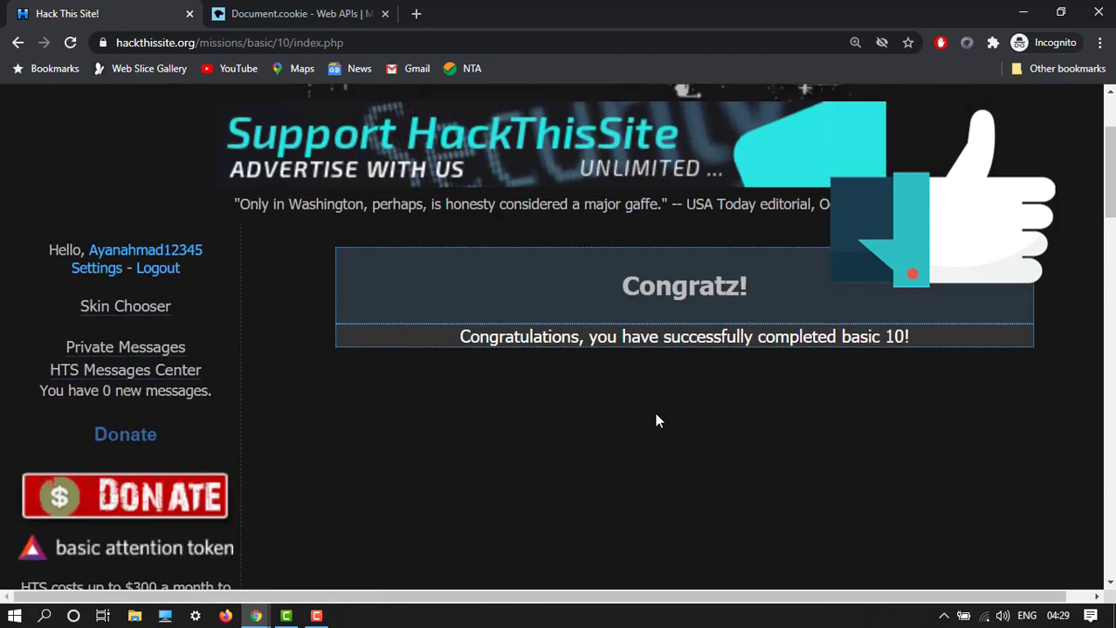